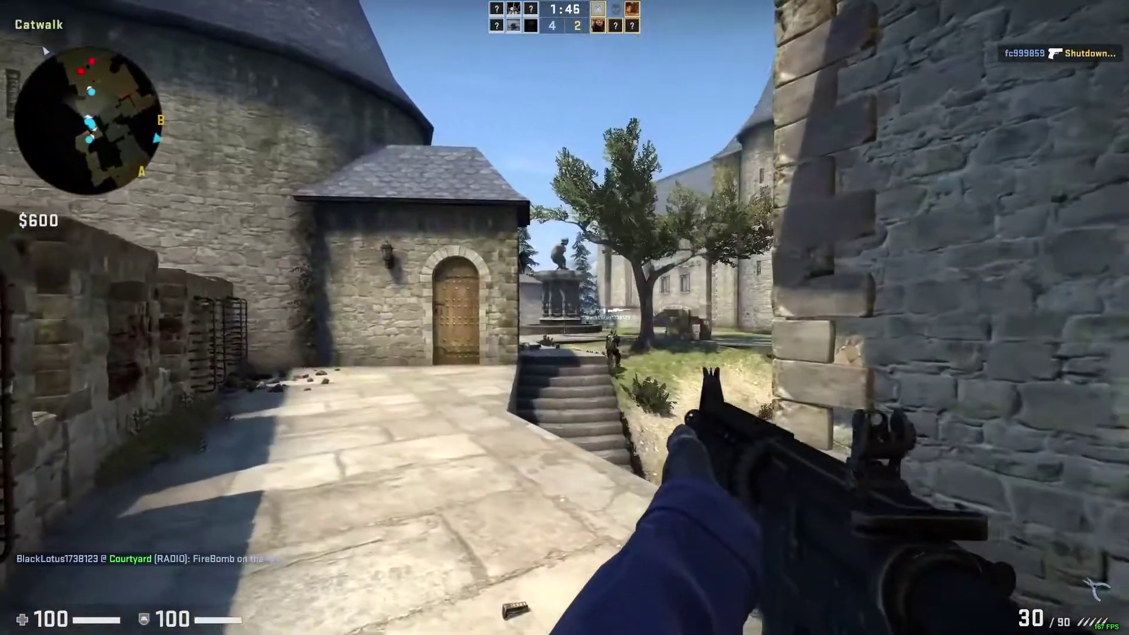
- Shoot at the enemy ahead, then back away from the teammate
{"action": "left_click", "coordinate": [564, 317]}
{"action": "left_click", "coordinate": [565, 318]}
{"action": "left_click", "coordinate": [564, 317]}
{"action": "left_click", "coordinate": [565, 317]}
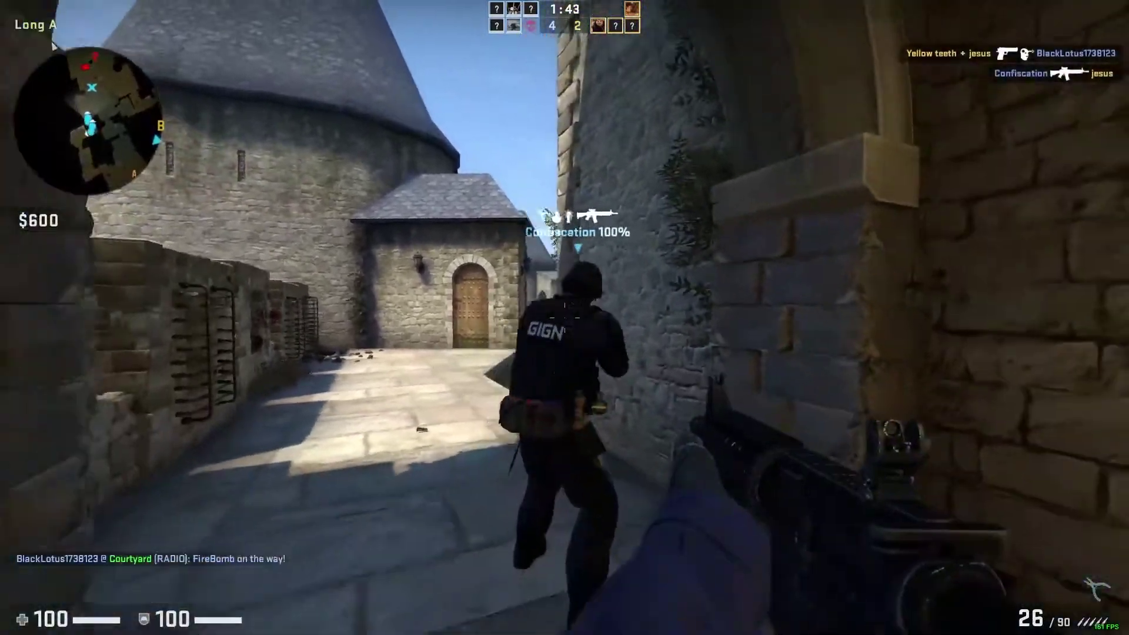
{"action": "key", "text": "s"}
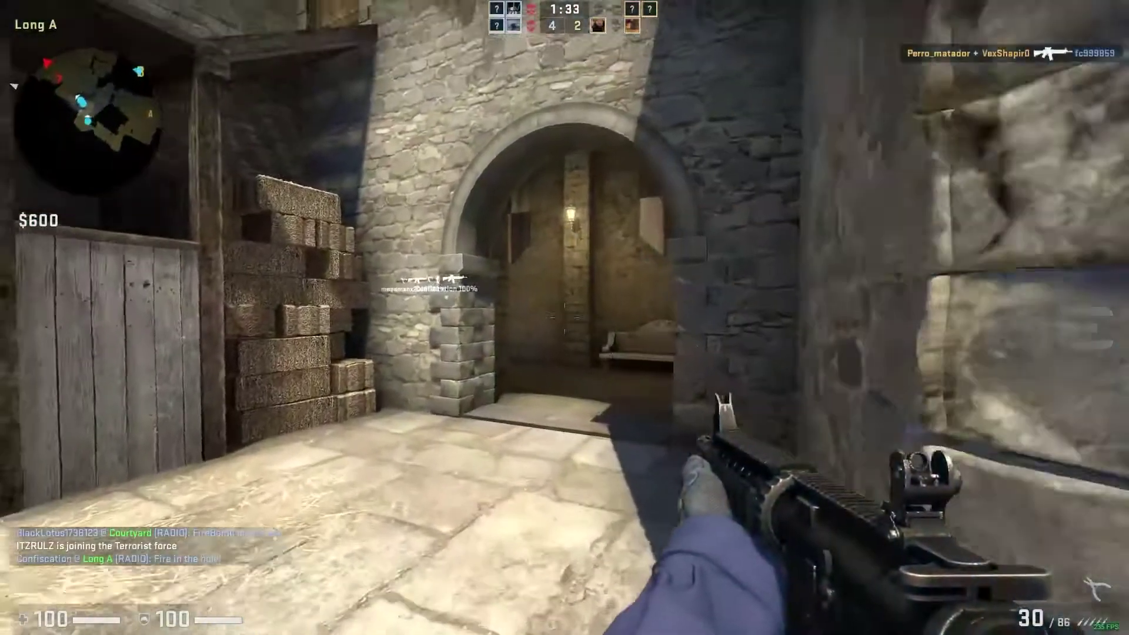
- Advance through the arch, fire at the enemies there, reload and take cover behind the wall
{"action": "key", "text": "w"}
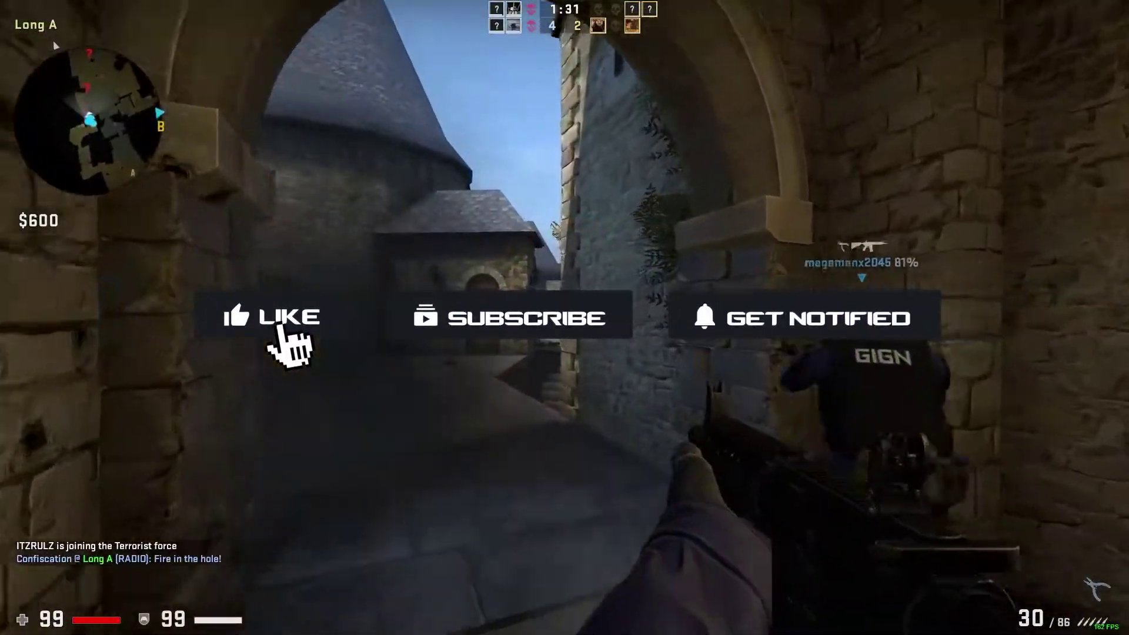
{"action": "left_click", "coordinate": [564, 318]}
{"action": "left_click", "coordinate": [564, 318]}
{"action": "left_click", "coordinate": [564, 318]}
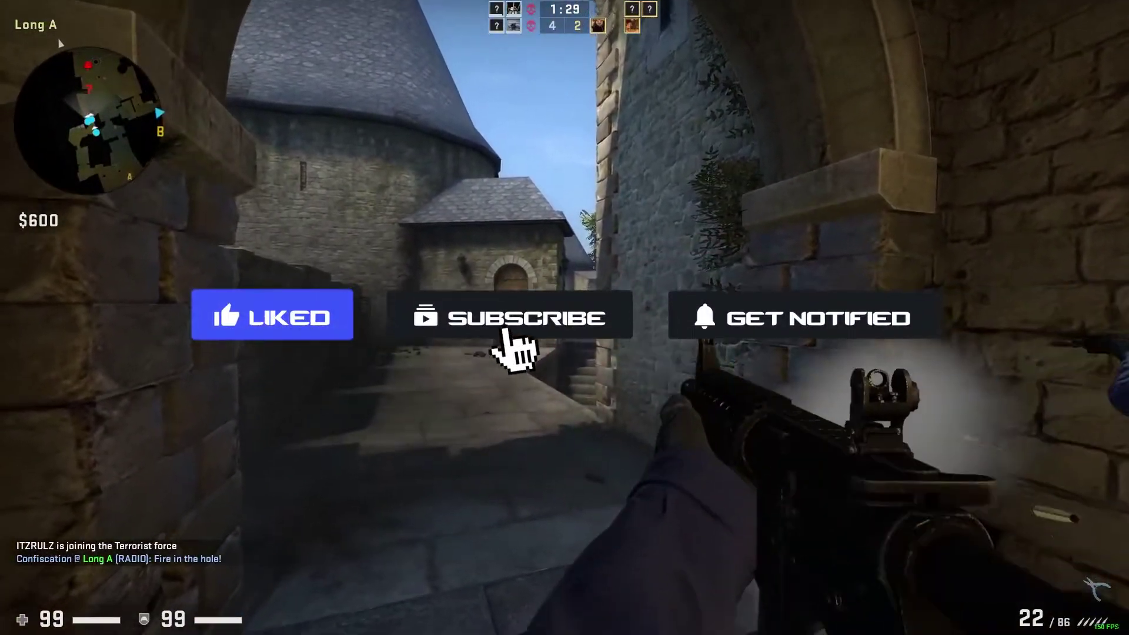
{"action": "left_click", "coordinate": [564, 317]}
{"action": "left_click", "coordinate": [564, 317]}
{"action": "left_click", "coordinate": [564, 317]}
{"action": "left_click", "coordinate": [565, 318]}
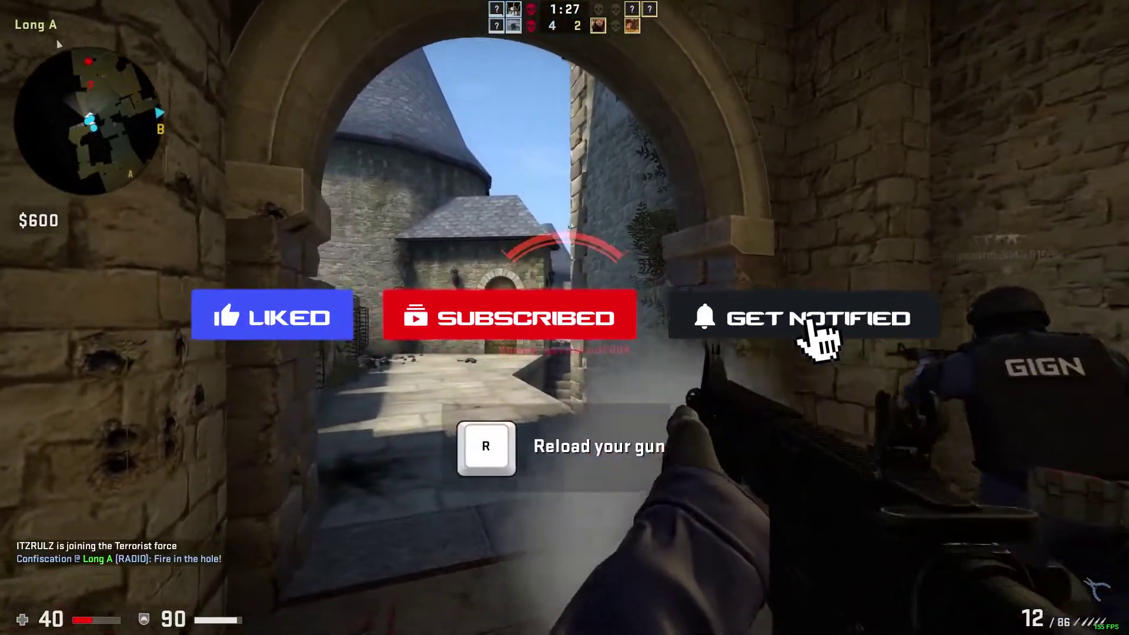
{"action": "left_click", "coordinate": [564, 317]}
{"action": "key", "text": "s"}
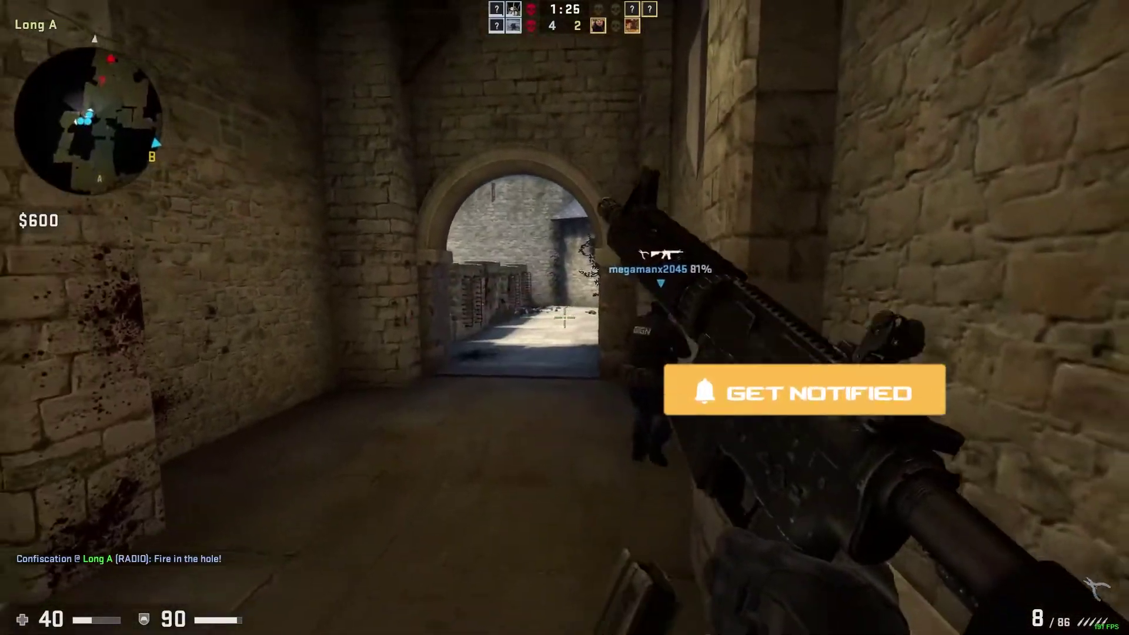
{"action": "key", "text": "a"}
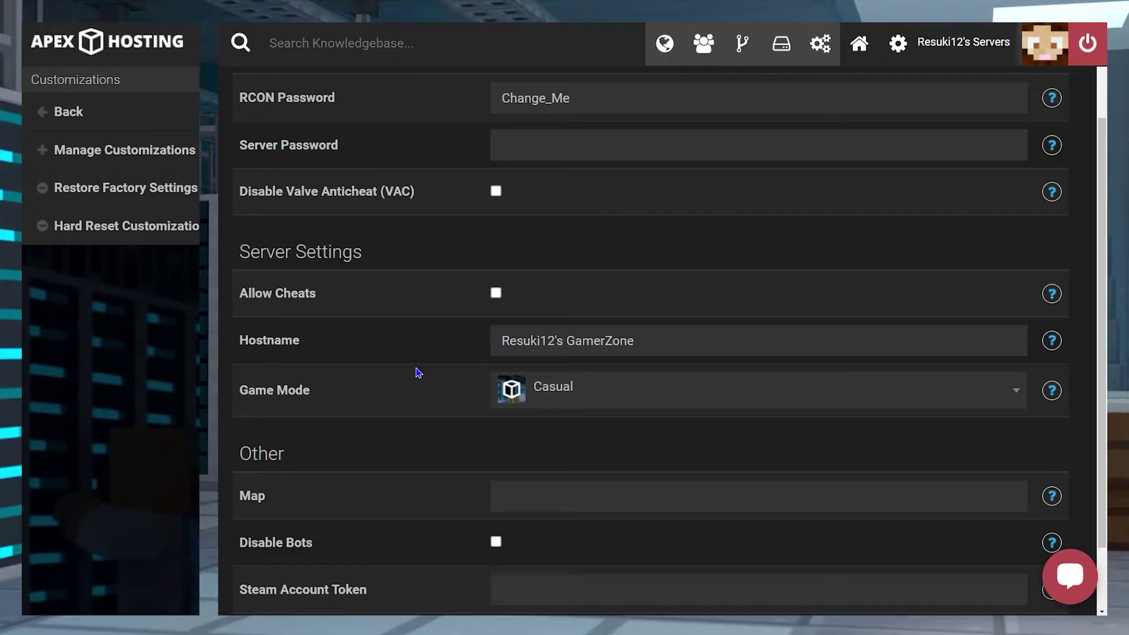
- Go to The Sweetness server's overview page, then open its Customizations settings
{"action": "scroll", "coordinate": [416, 373], "scroll_direction": "up", "scroll_amount": 2}
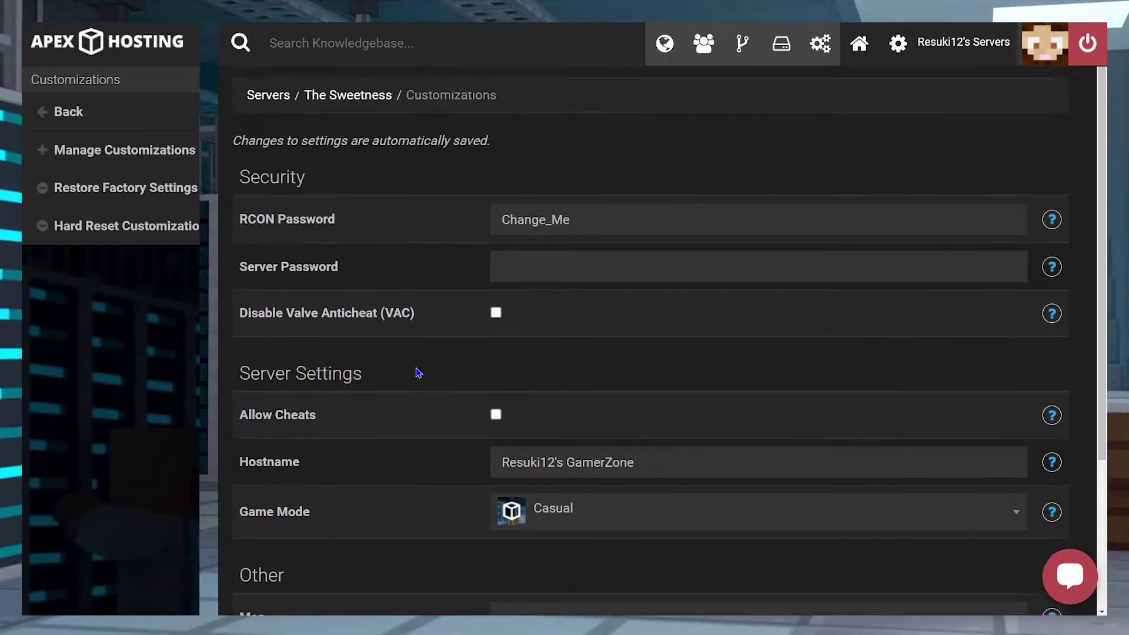
{"action": "left_click", "coordinate": [359, 105]}
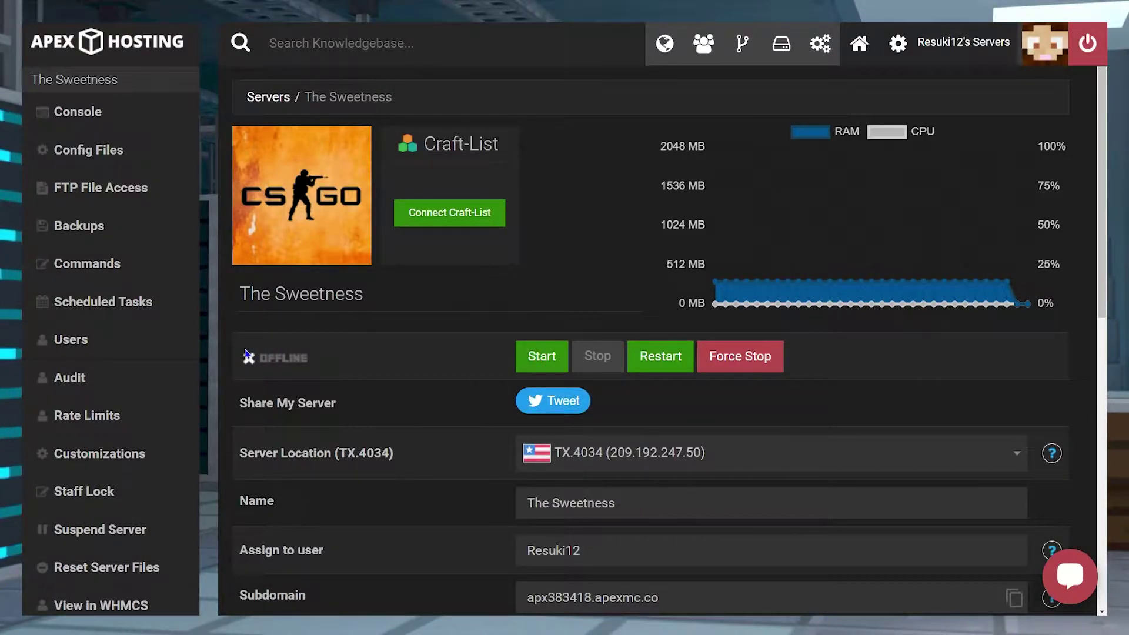
{"action": "left_click", "coordinate": [170, 474]}
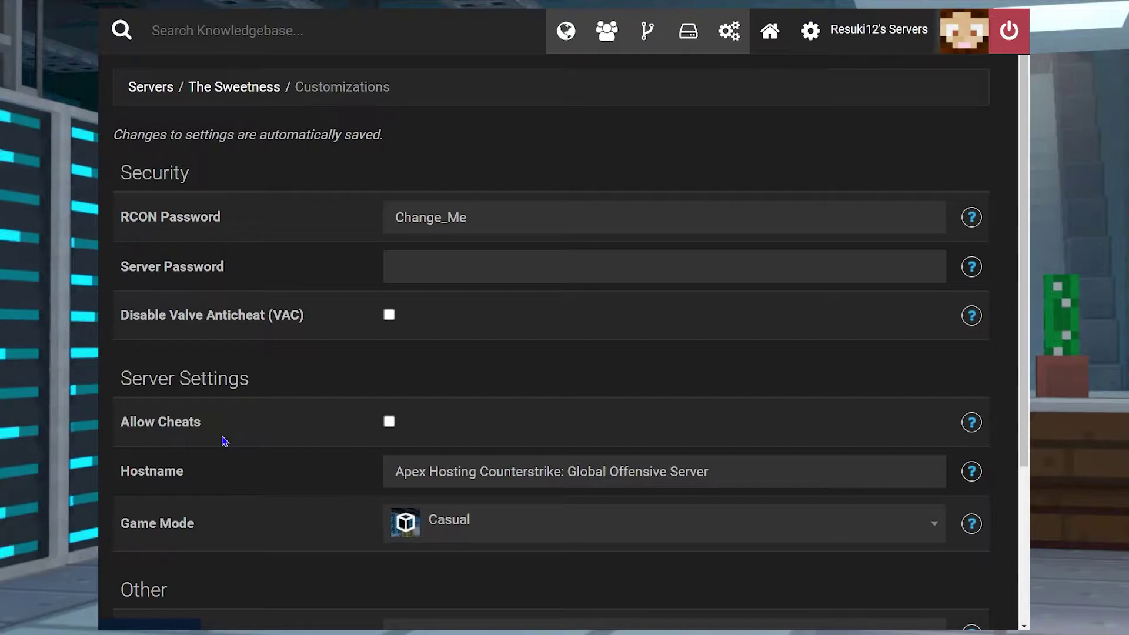
- Replace the default Hostname with the owner's username followed by 's GamerZone' and save it
{"action": "scroll", "coordinate": [222, 442], "scroll_direction": "down", "scroll_amount": 2}
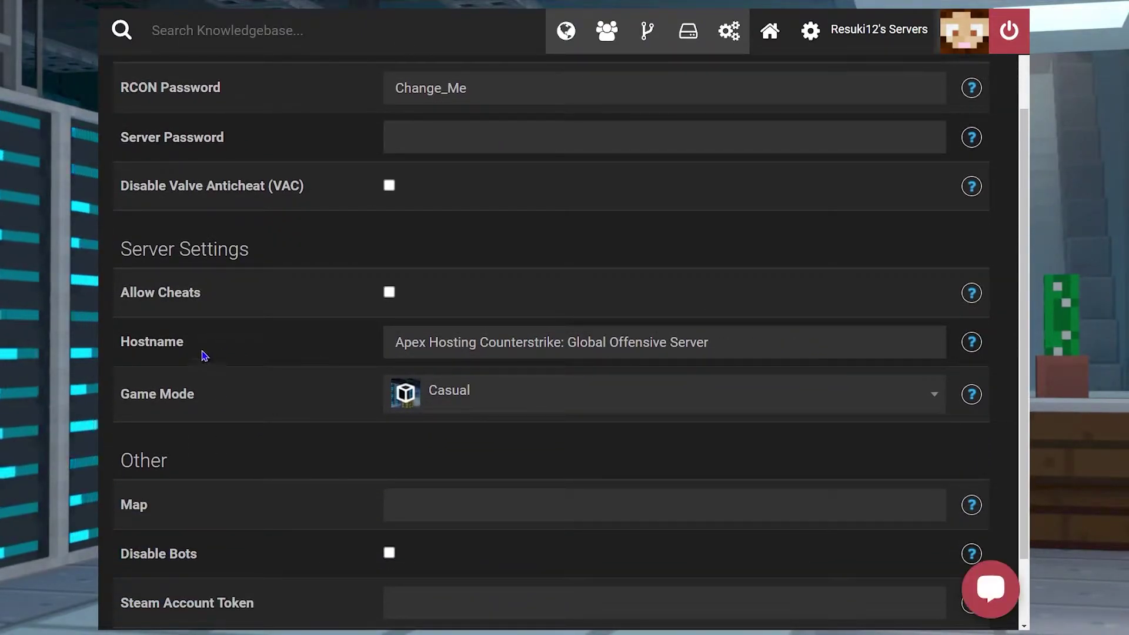
{"action": "double_click", "coordinate": [165, 342]}
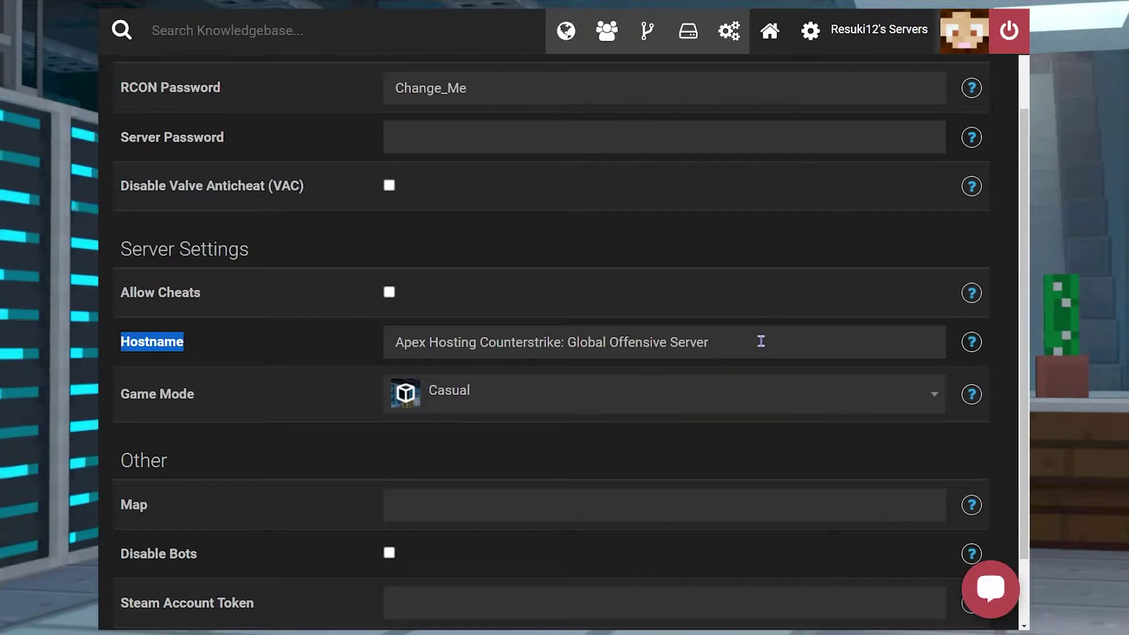
{"action": "left_click_drag", "start_coordinate": [740, 341], "coordinate": [397, 348]}
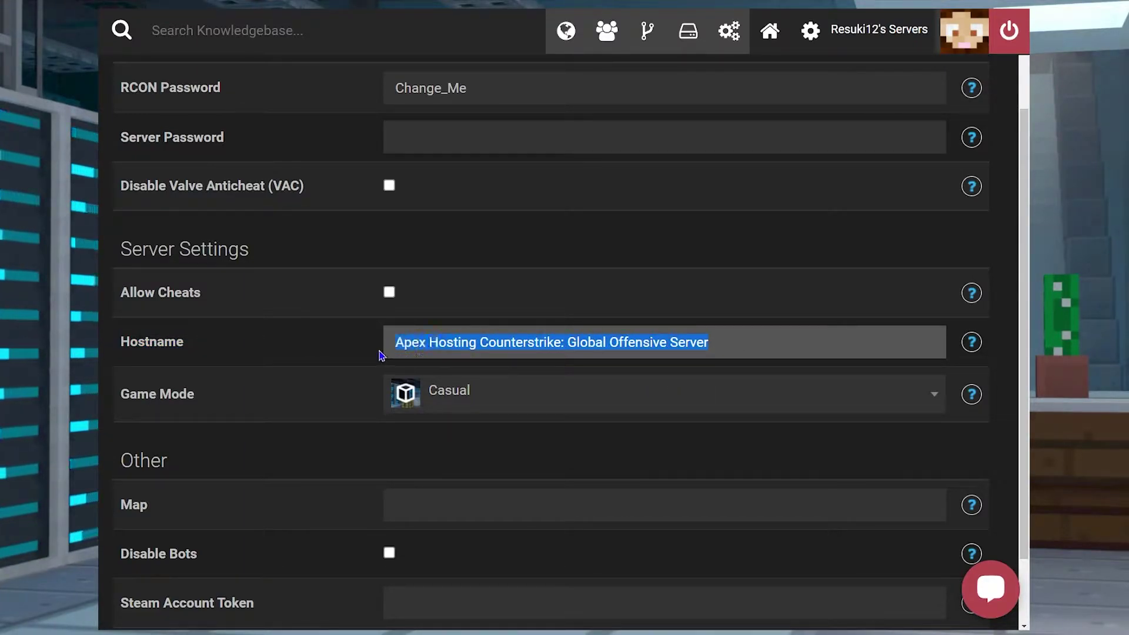
{"action": "key", "text": "BackSpace"}
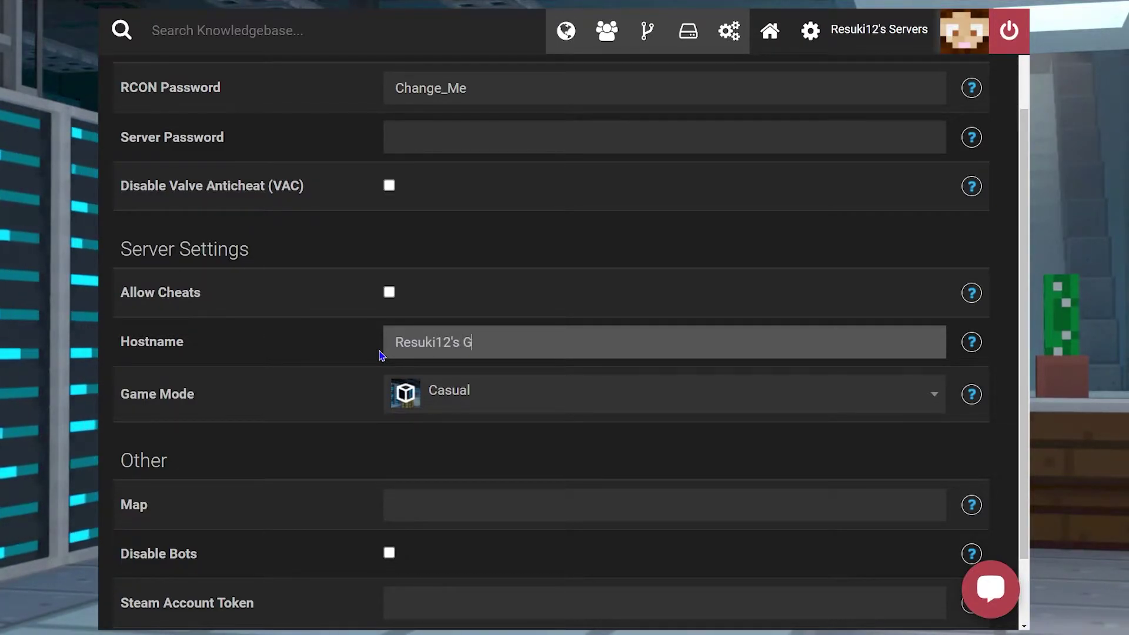
{"action": "type", "text": "erZone"}
{"action": "left_click", "coordinate": [308, 376]}
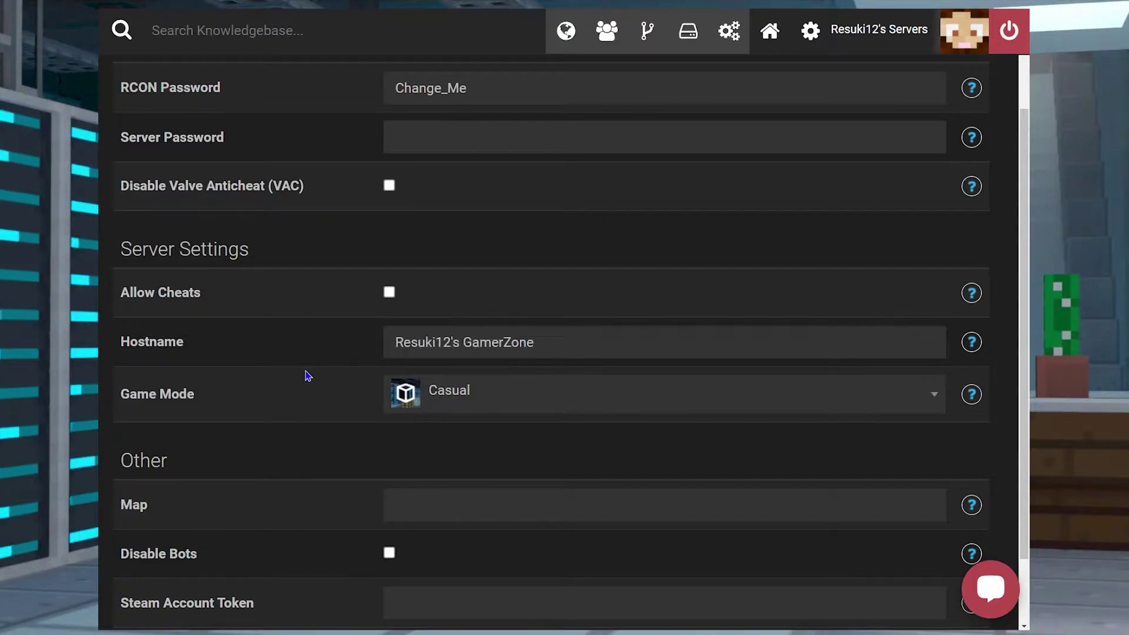
{"action": "scroll", "coordinate": [305, 352], "scroll_direction": "up", "scroll_amount": 2}
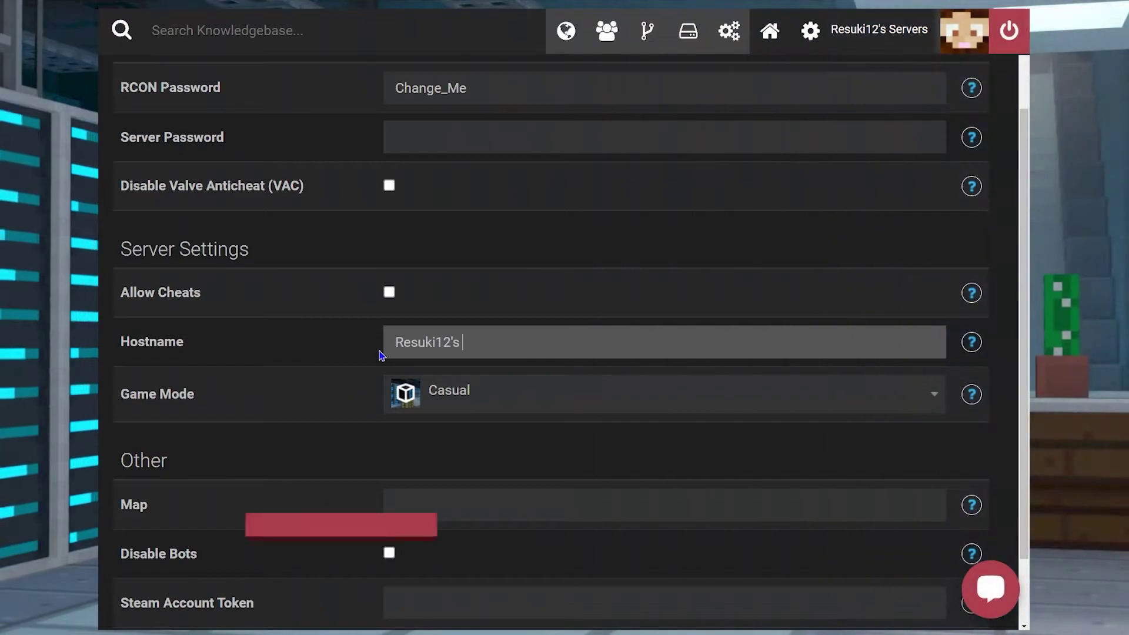
{"action": "type", "text": "Ger"}
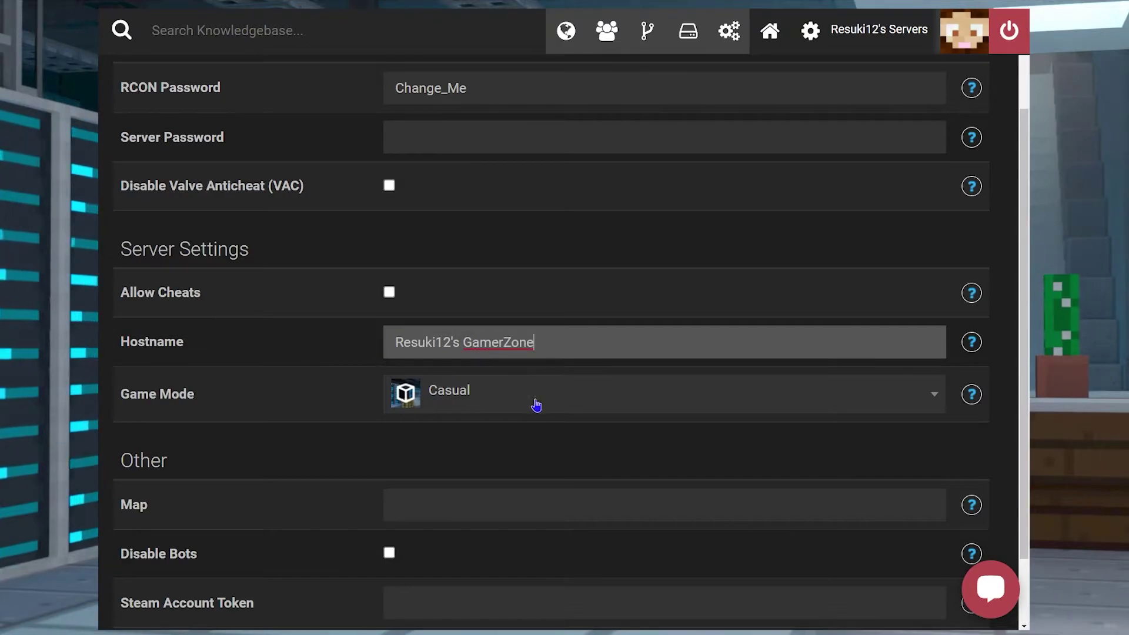
{"action": "left_click_drag", "start_coordinate": [598, 342], "coordinate": [244, 356]}
{"action": "left_click", "coordinate": [297, 365]}
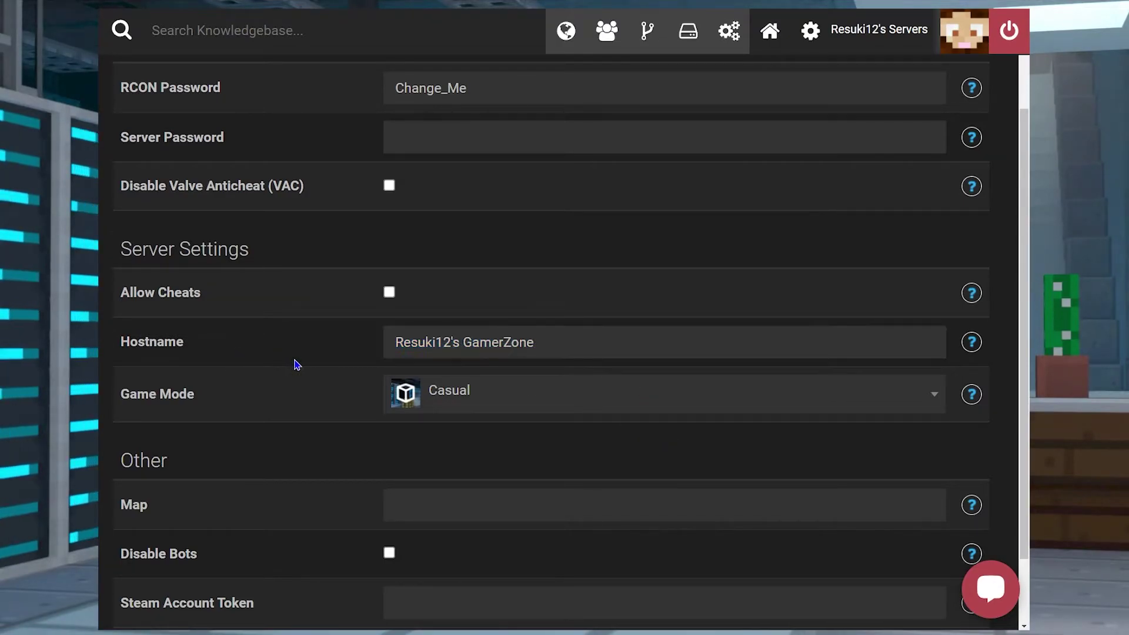
{"action": "scroll", "coordinate": [305, 375], "scroll_direction": "up", "scroll_amount": 2}
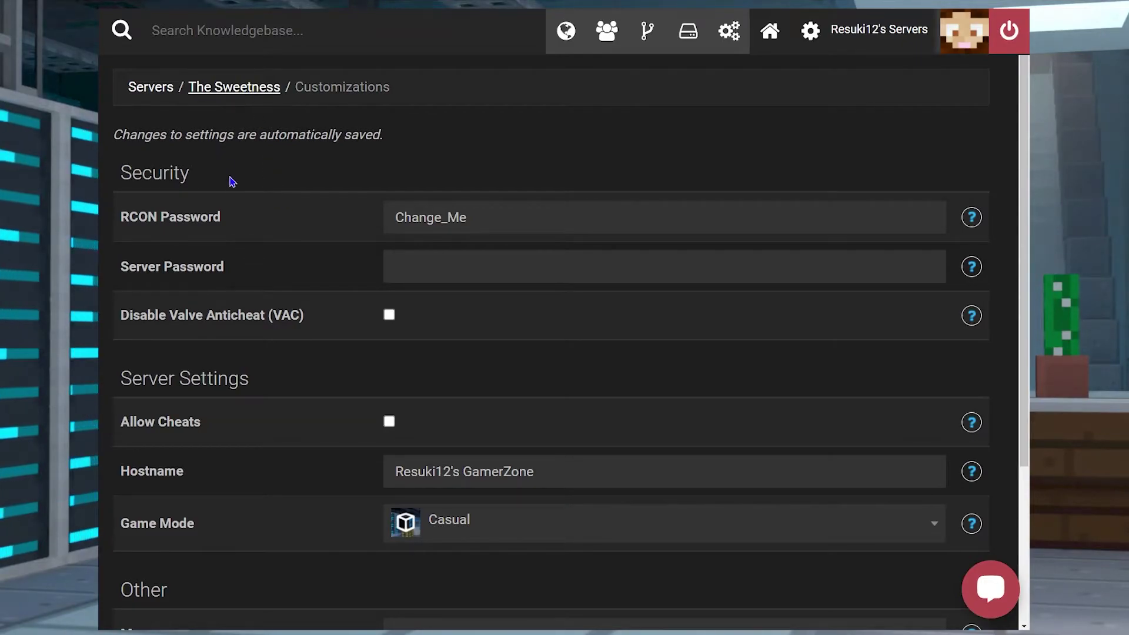
- Return to The Sweetness overview page via the breadcrumb
{"action": "left_click", "coordinate": [234, 87]}
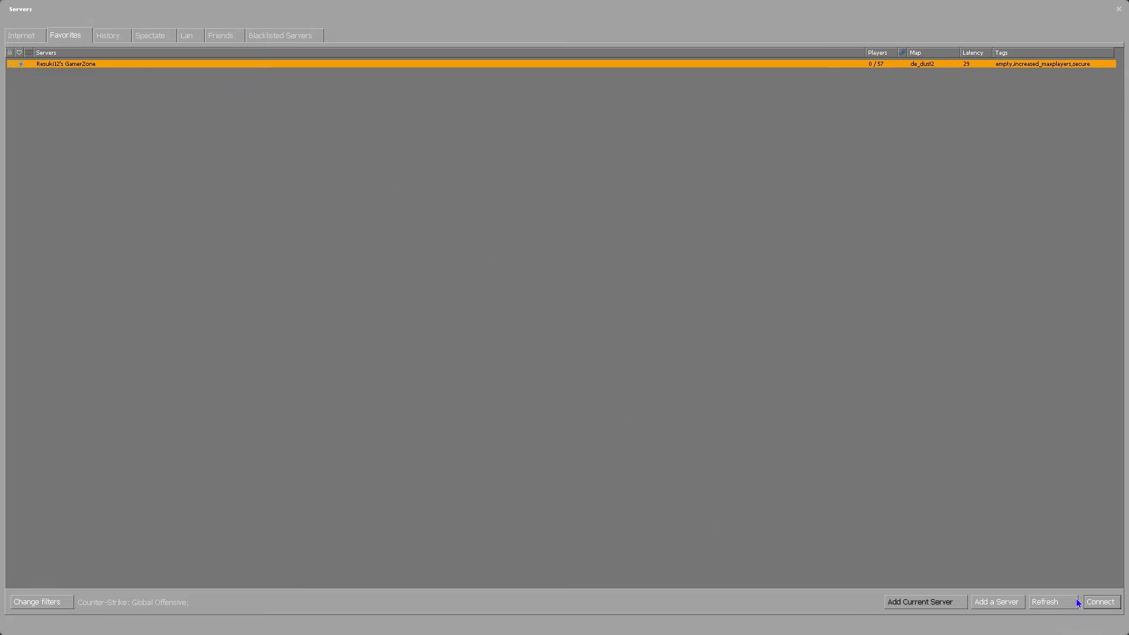
- Refresh Favorites, select the 'Wait, this isn't Minecraft?' server and connect to it
{"action": "left_click", "coordinate": [1061, 603]}
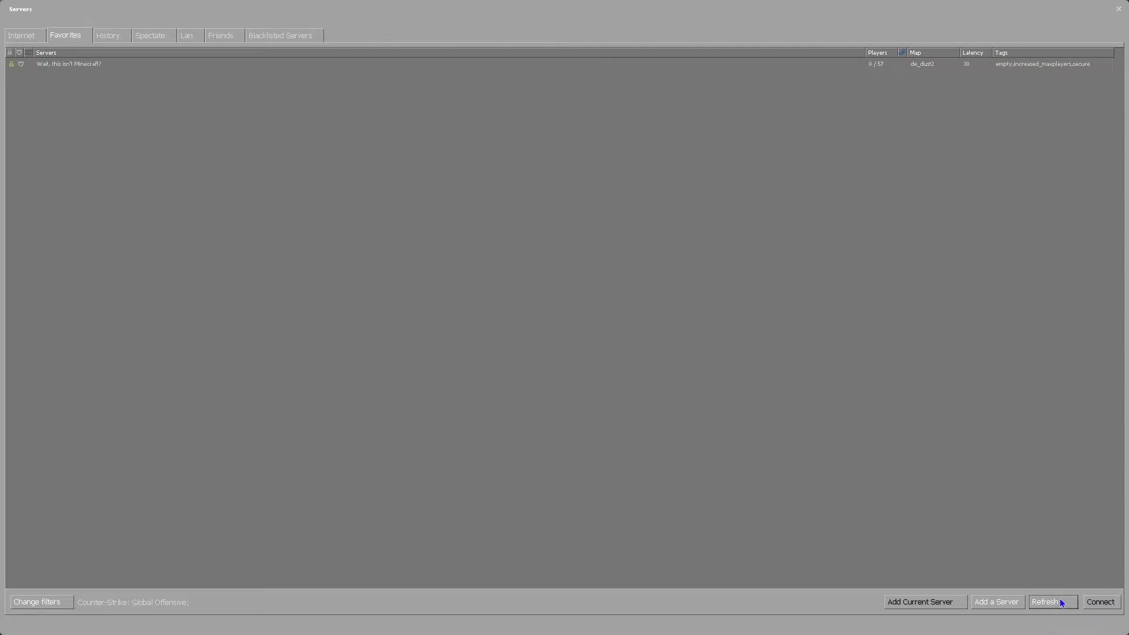
{"action": "left_click", "coordinate": [131, 65]}
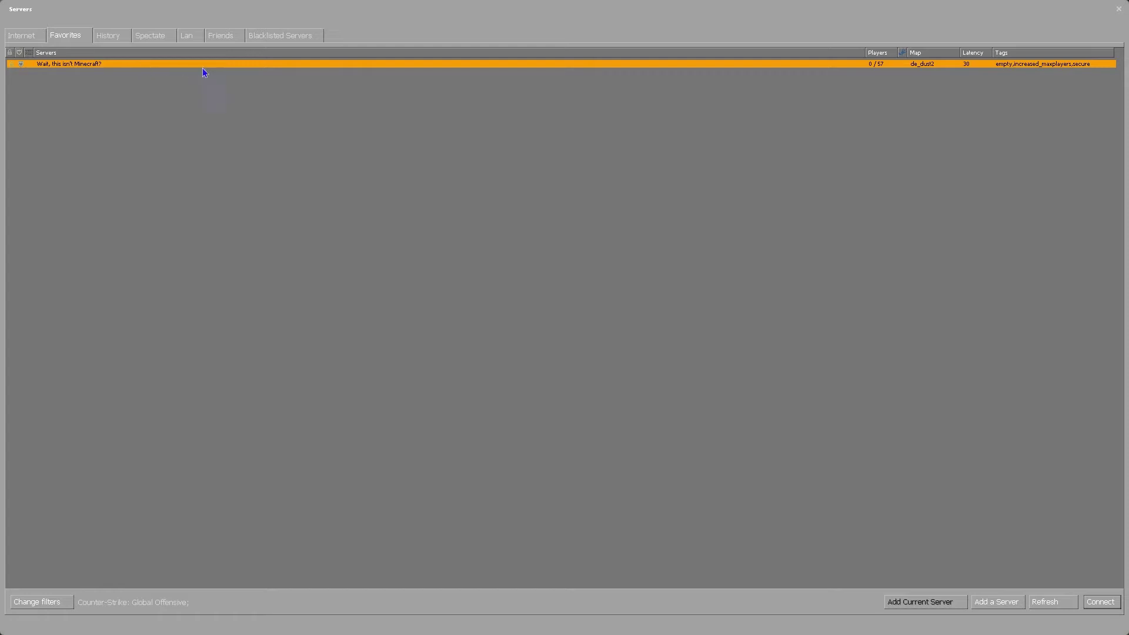
{"action": "left_click", "coordinate": [1099, 602]}
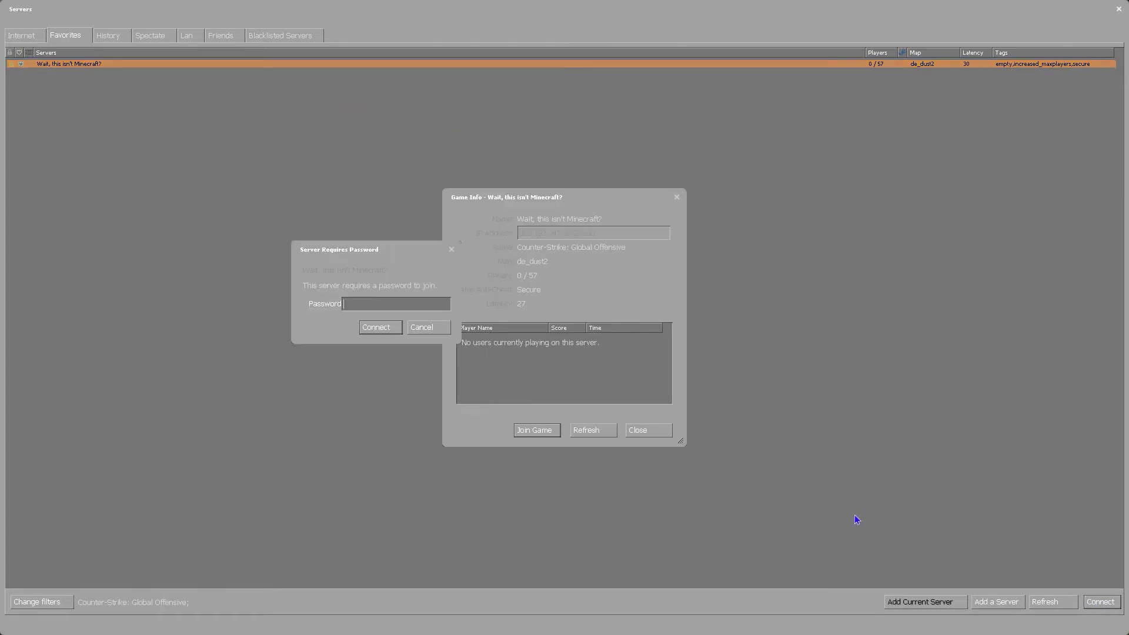